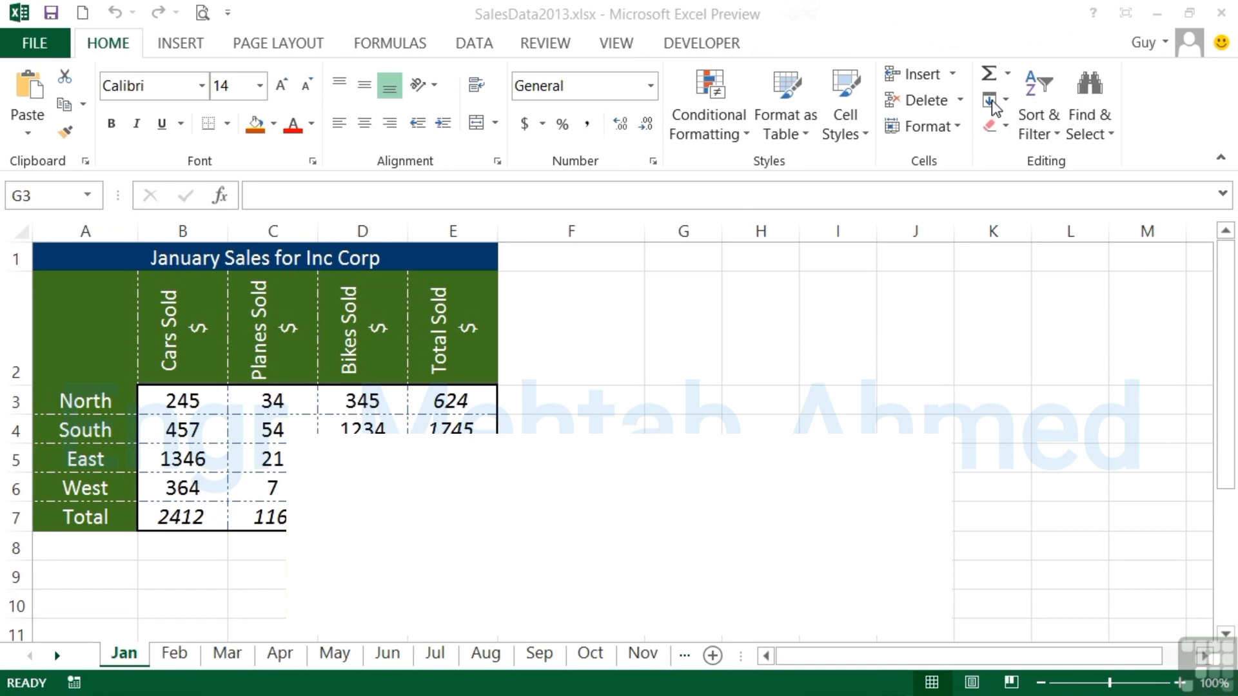
- Move the Jan sheet between Aug and Sep, and return it to the first position in the workbook
left_click(120, 656)
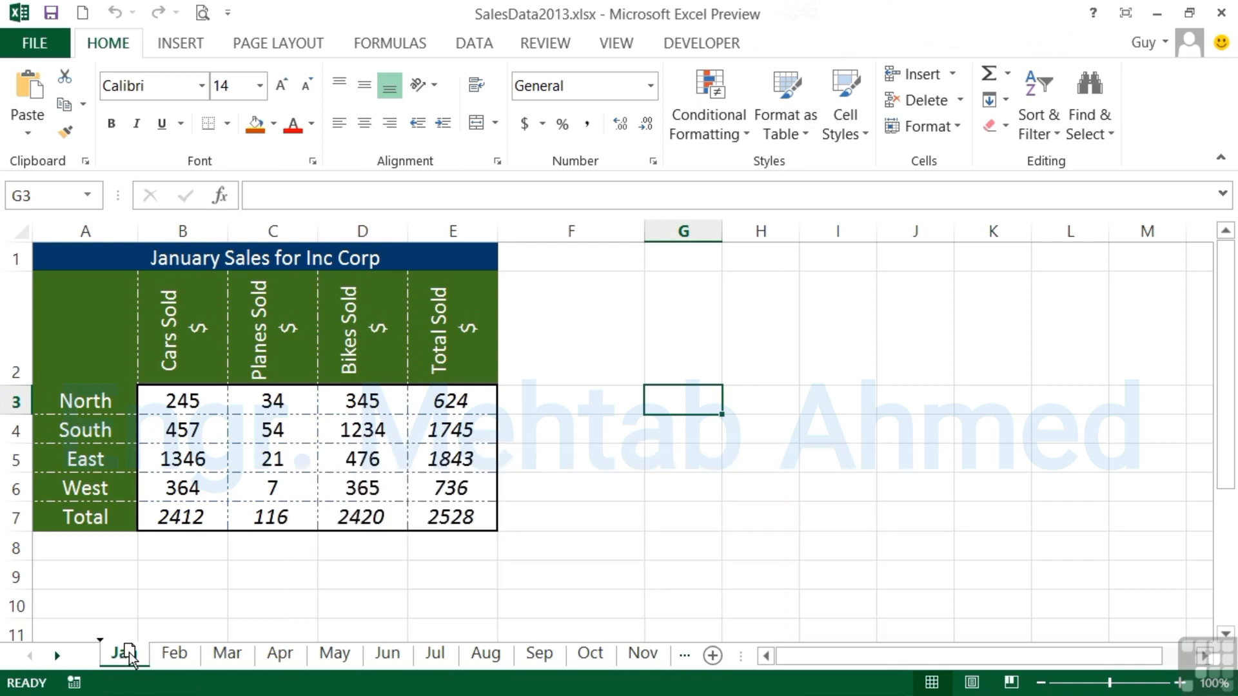
left_click_drag(129, 652, 534, 651)
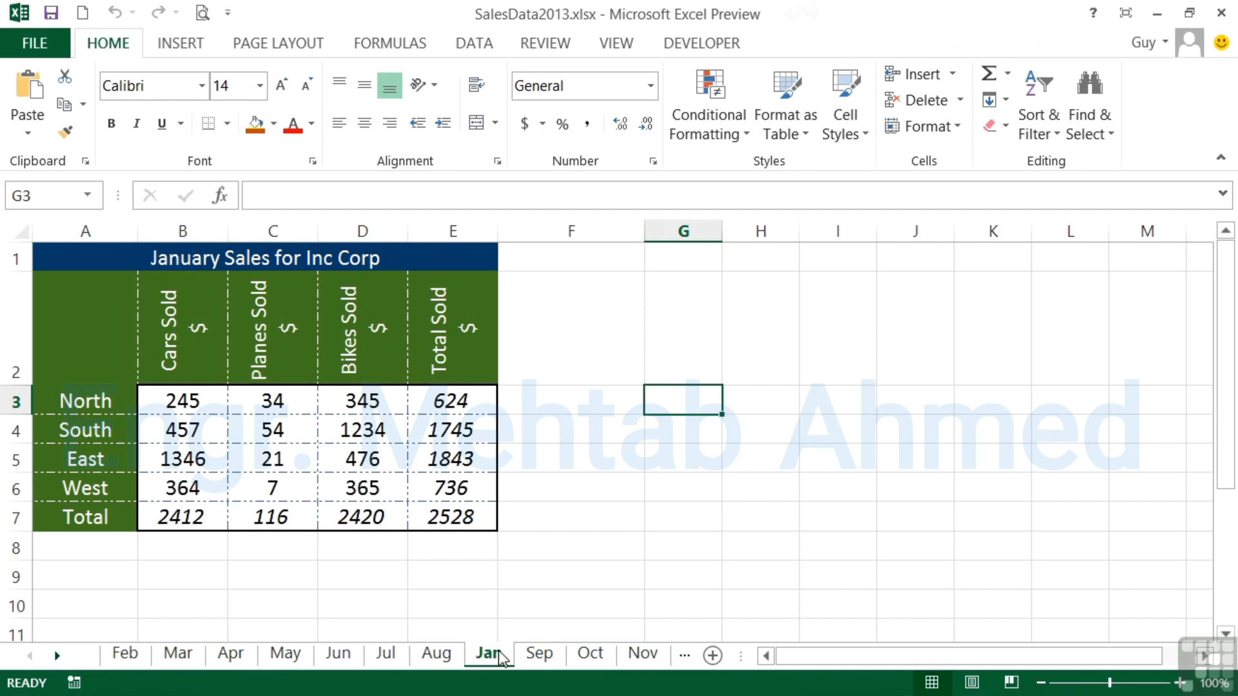
left_click_drag(397, 633, 128, 641)
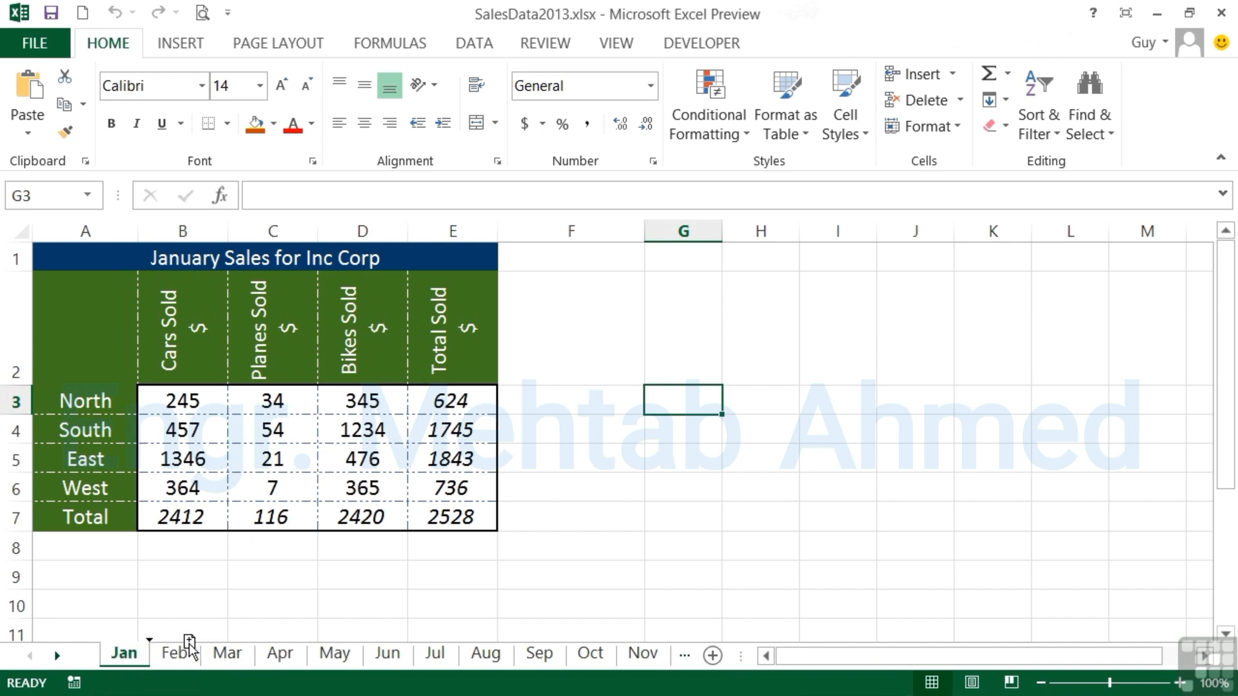
- Duplicate the Jan sheet between Mar and Apr and rename the copy QTR1
left_click_drag(189, 643, 274, 648)
left_click_drag(274, 648, 273, 651)
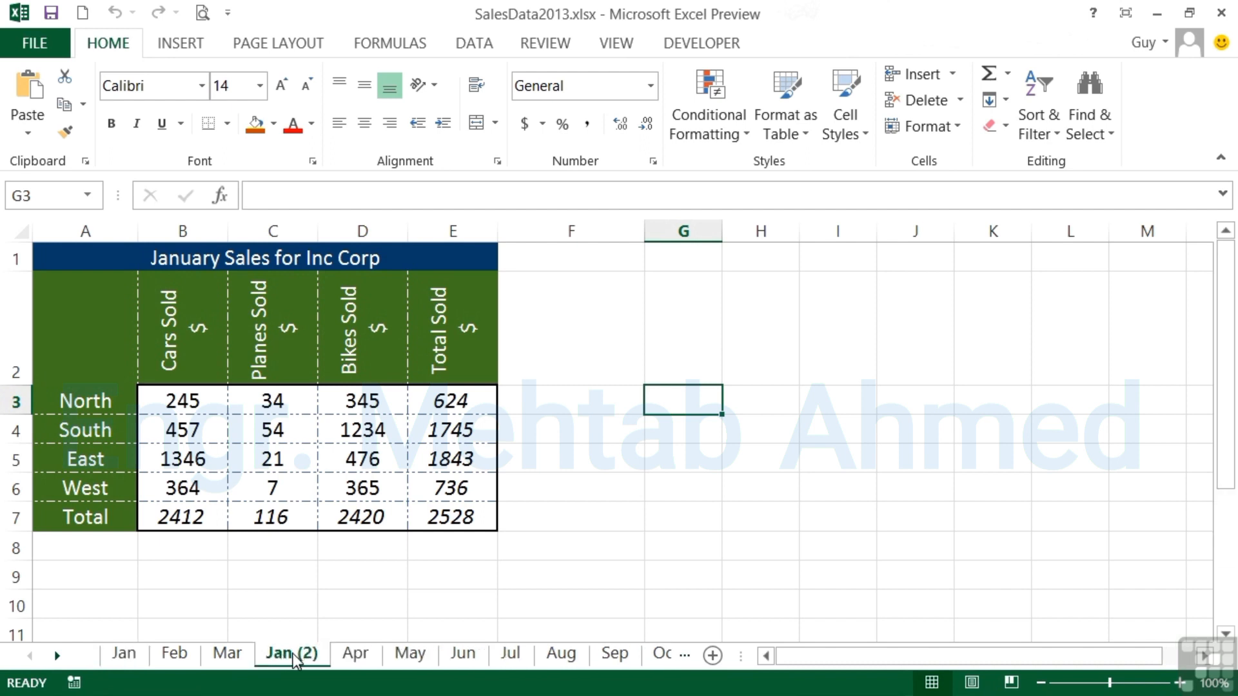
double_click(299, 657)
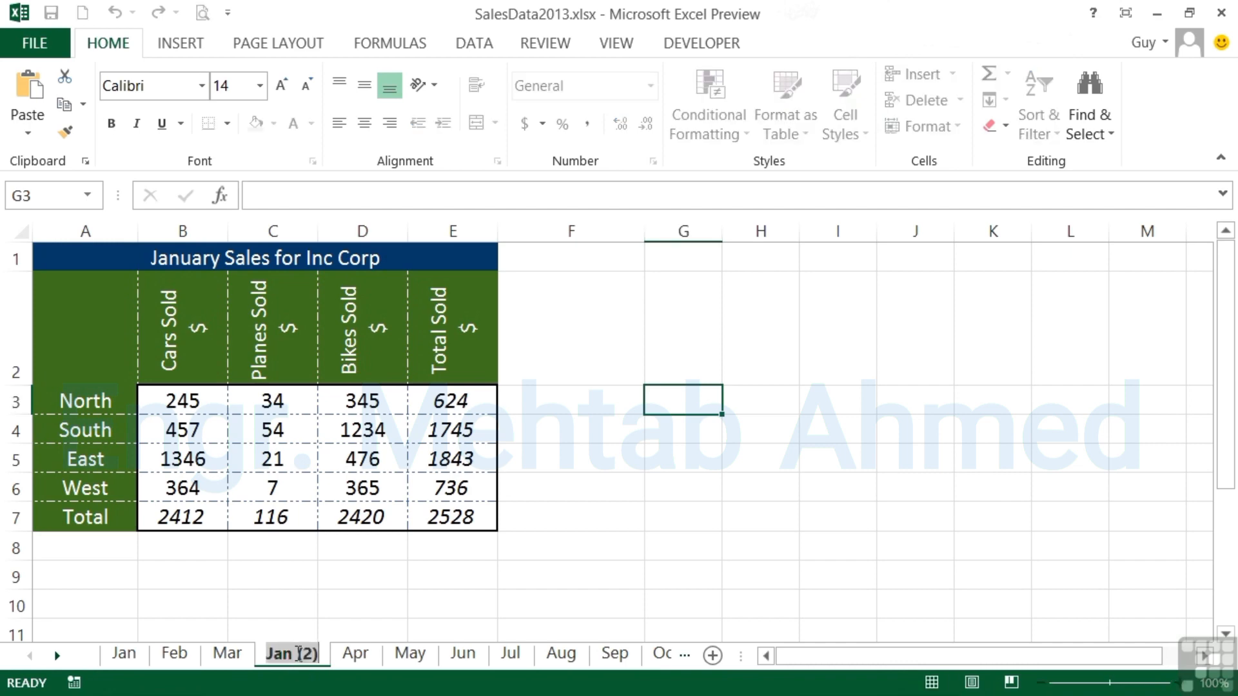
type("QTR1")
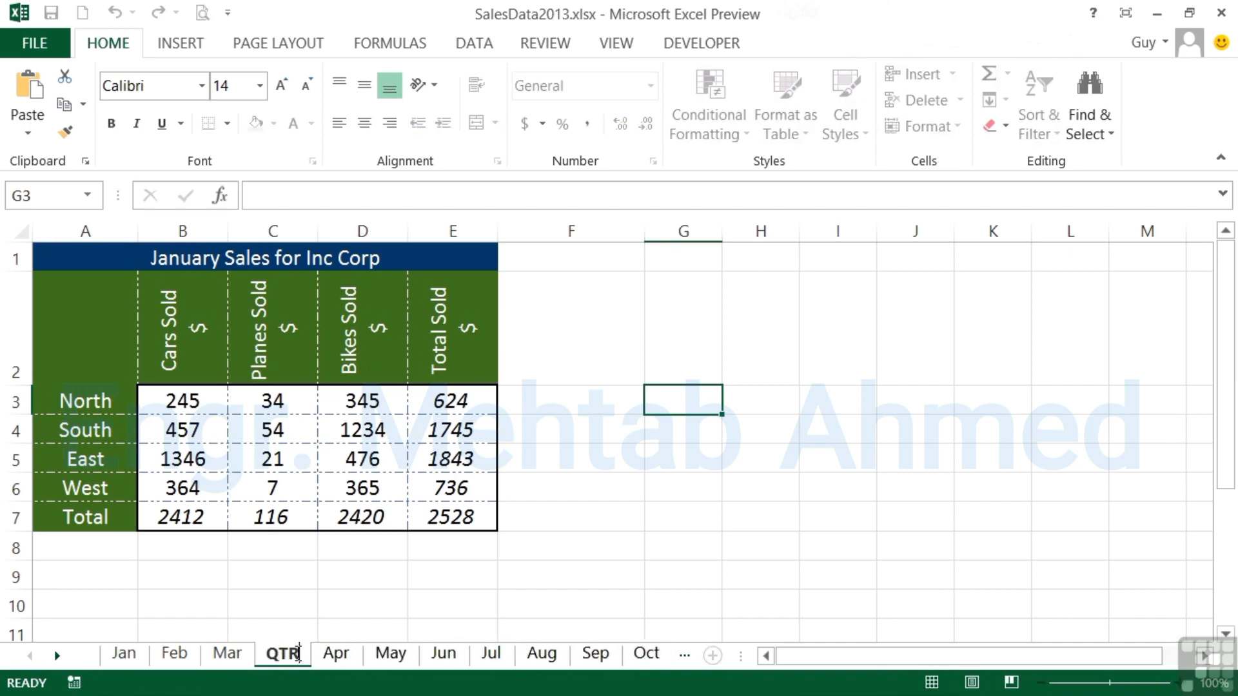
- Change the title in cell A1 of the QTR1 sheet to "QTR 1 Sales for Inc Corp"
left_click(118, 260)
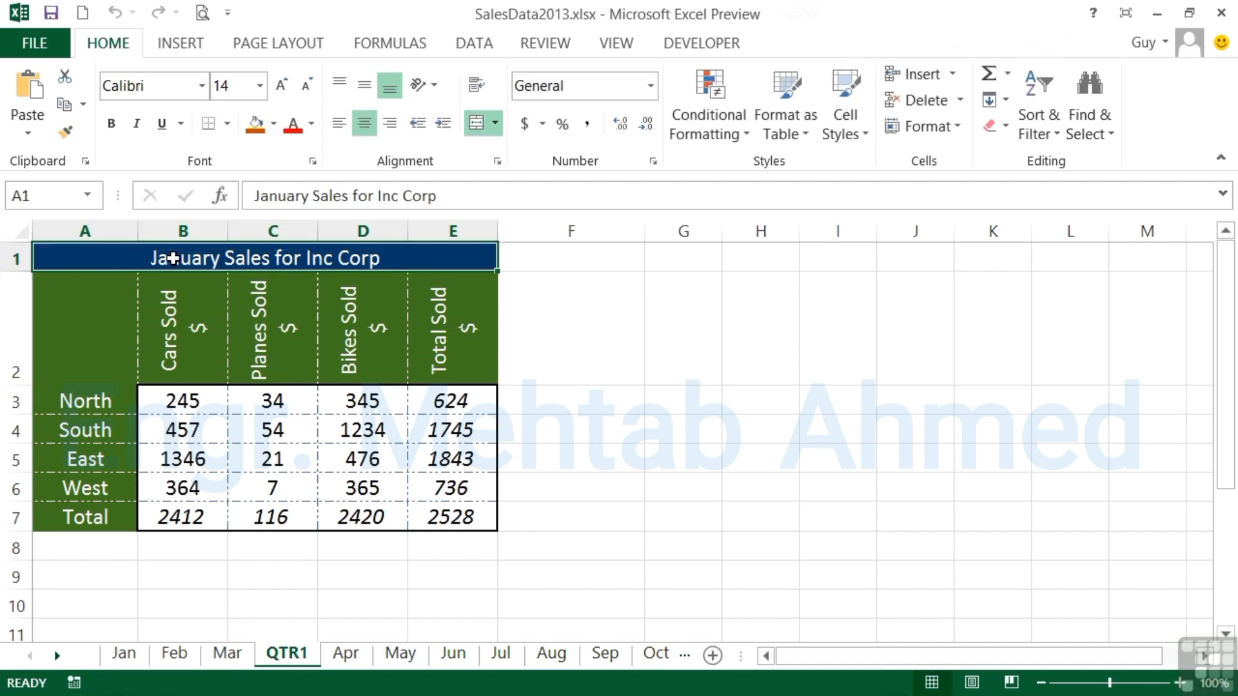
double_click(284, 196)
type("QTR 1")
key("Return")
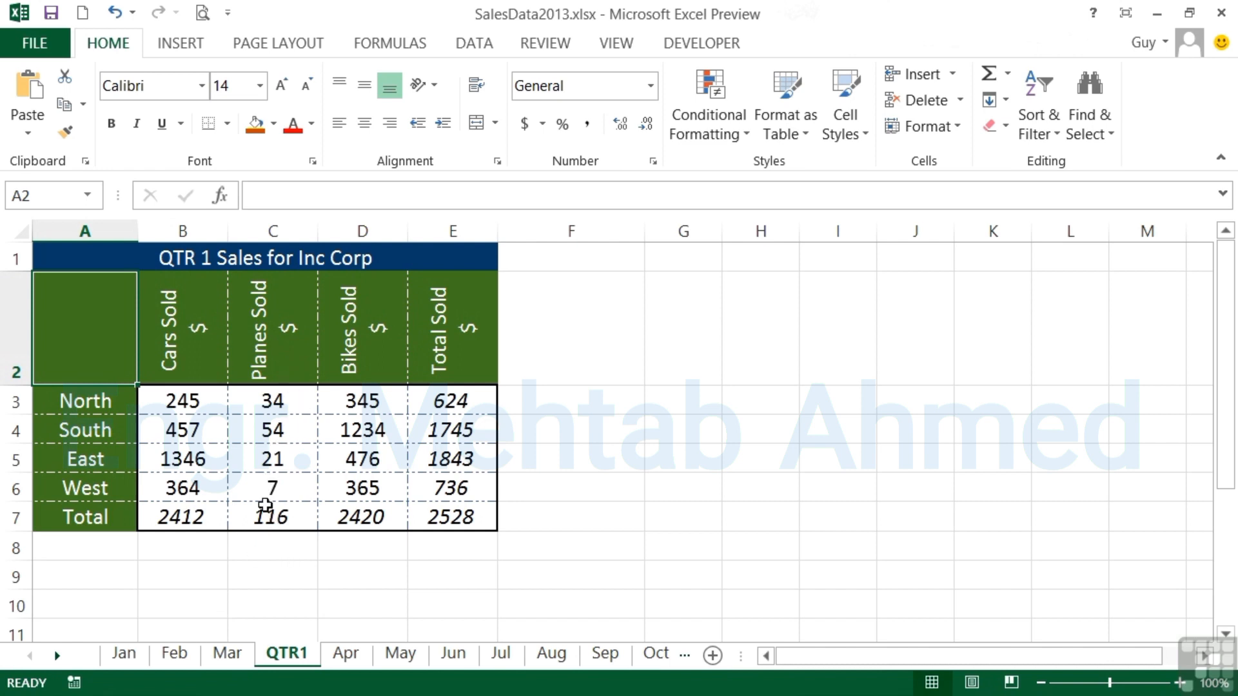
- Clear the sales figures in B3:D6 of the QTR1 sheet, keeping the total formulas
left_click_drag(187, 401, 347, 480)
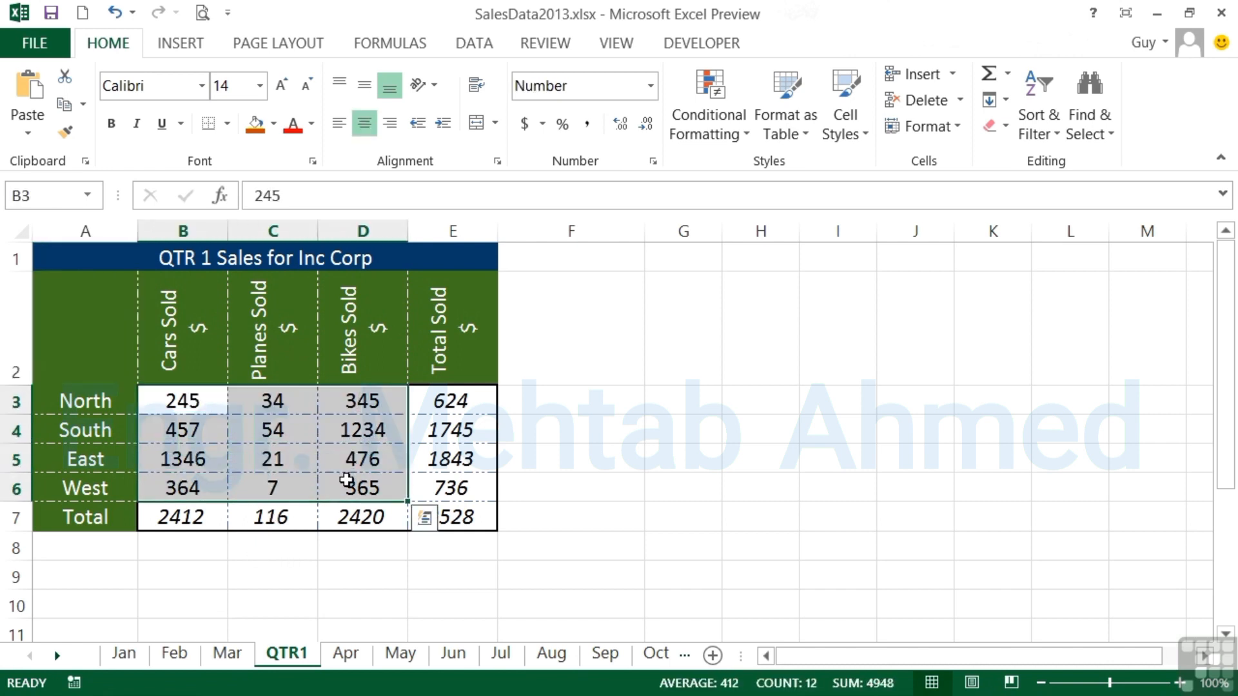
key("Delete")
left_click(197, 406)
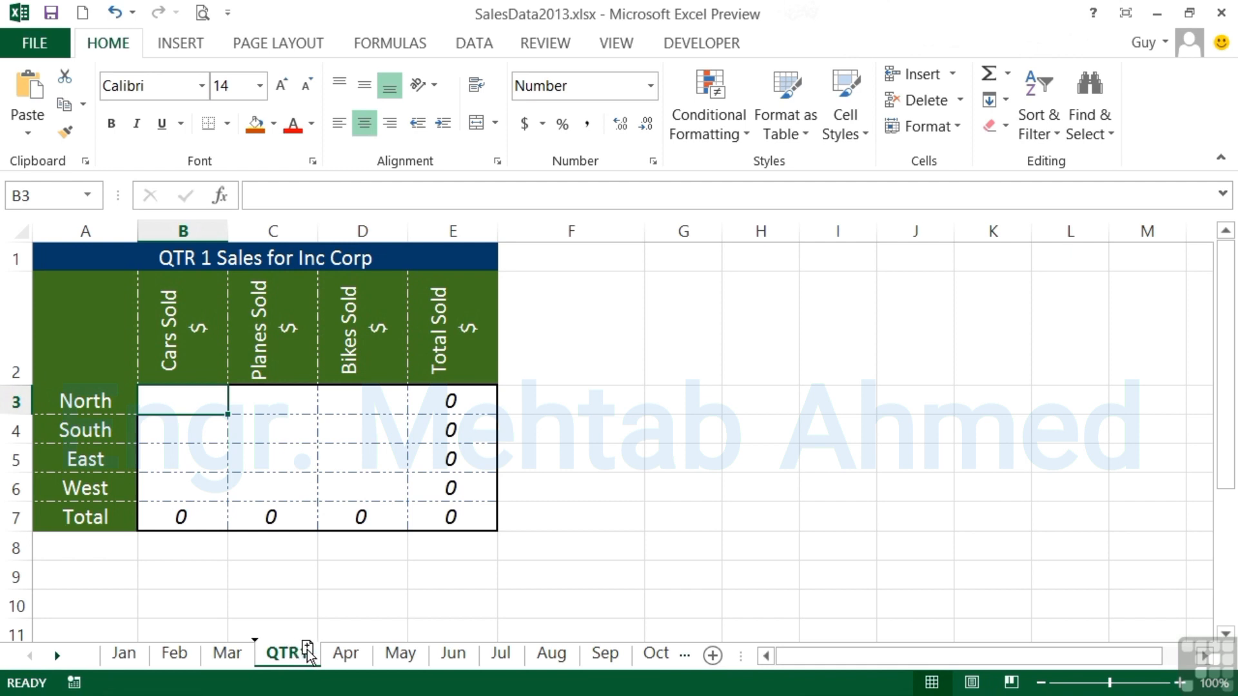
- Duplicate the QTR1 sheet between Jun and Jul and rename the copy QTR2
left_click_drag(307, 649, 492, 645)
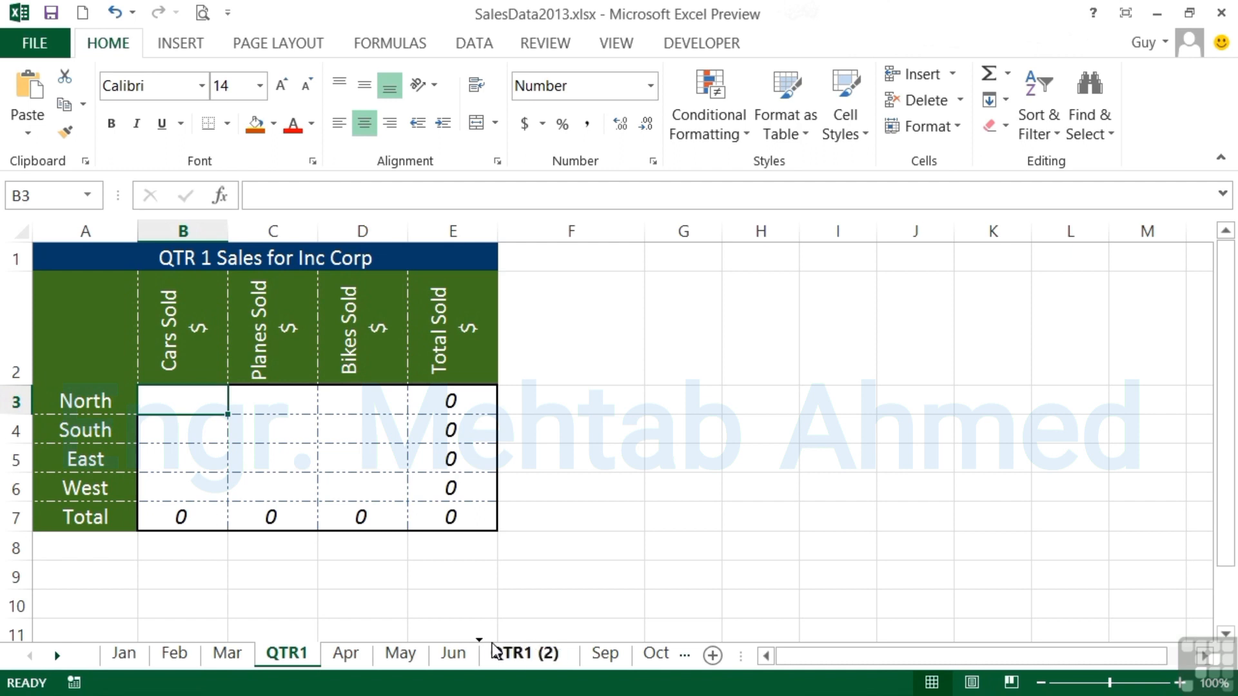
double_click(546, 657)
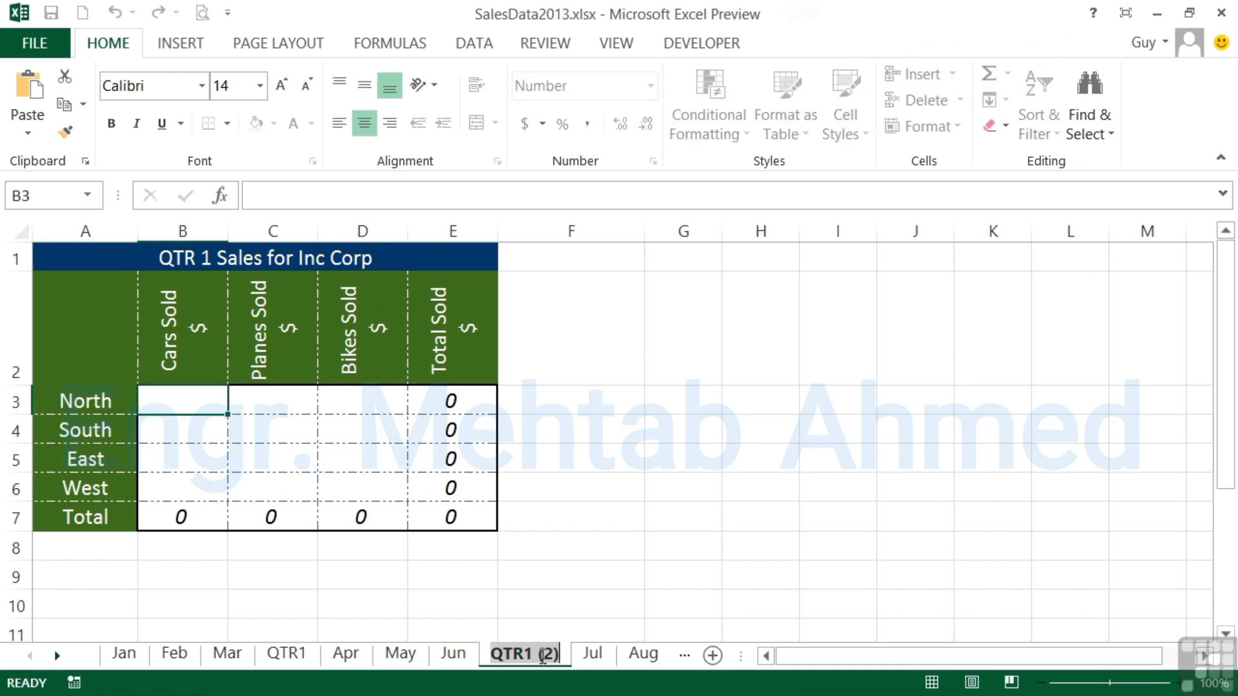
left_click(568, 661)
key("BackSpace")
key("BackSpace")
key("BackSpace")
key("BackSpace")
key("BackSpace")
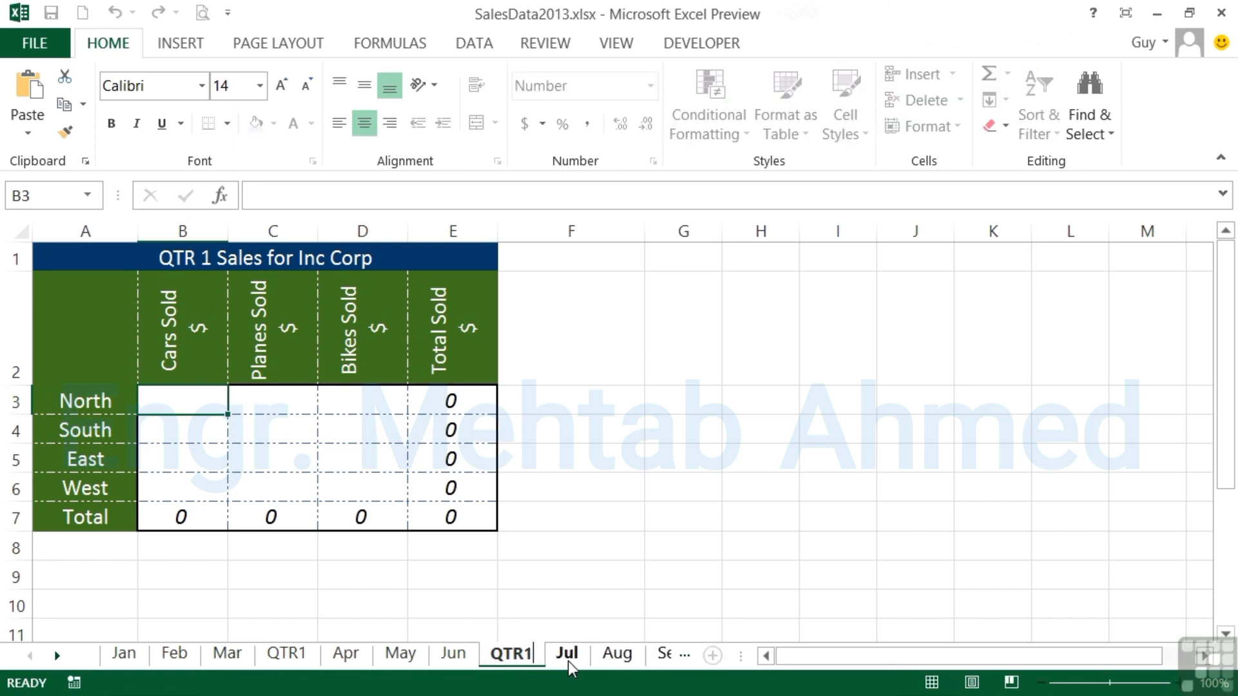
type("2")
- Change the title in cell A1 of the QTR2 sheet to "QTR 2 Sales for Inc Corp"
left_click(111, 255)
left_click(292, 196)
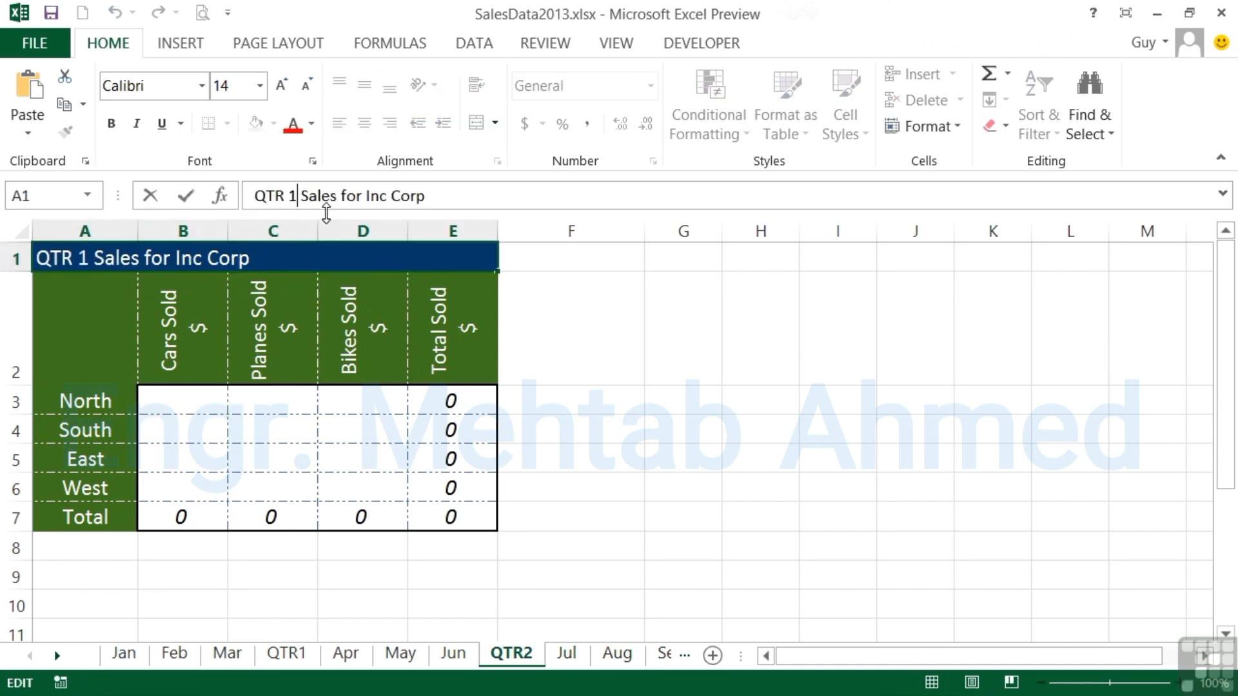
key("BackSpace")
type("2")
key("Return")
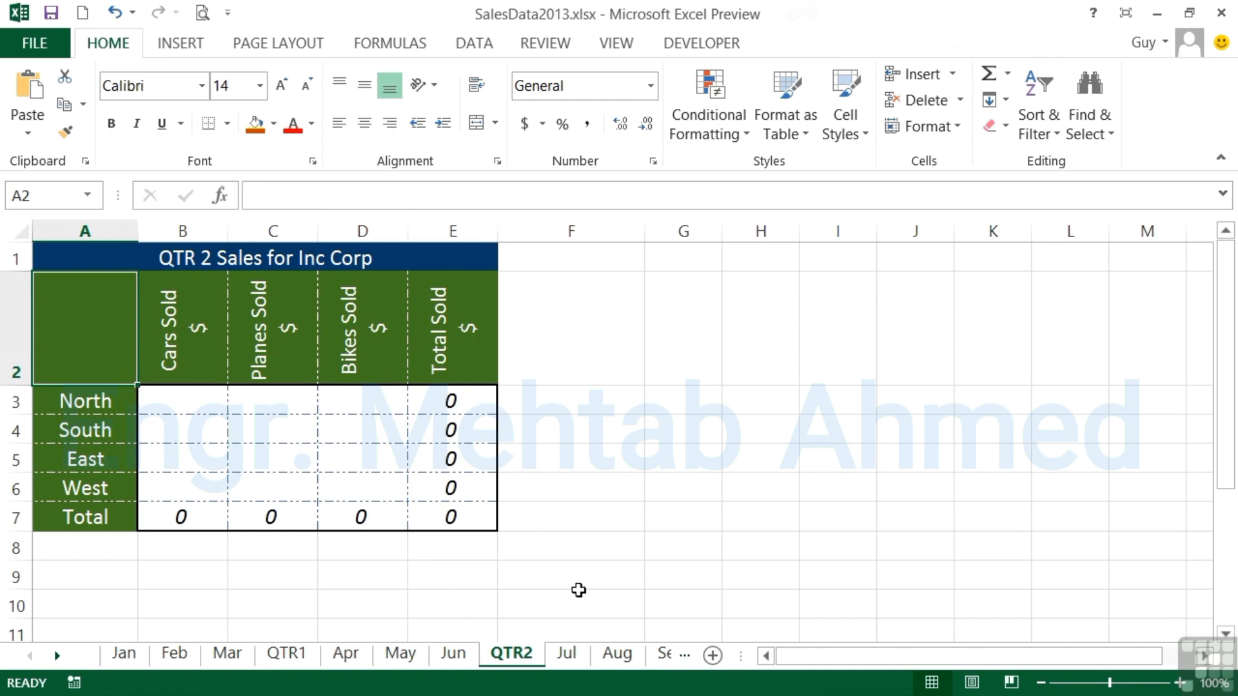
- Create a copy of the QTR2 sheet in the Sales_Blank.xlsx workbook, placed before Sheet1
right_click(512, 660)
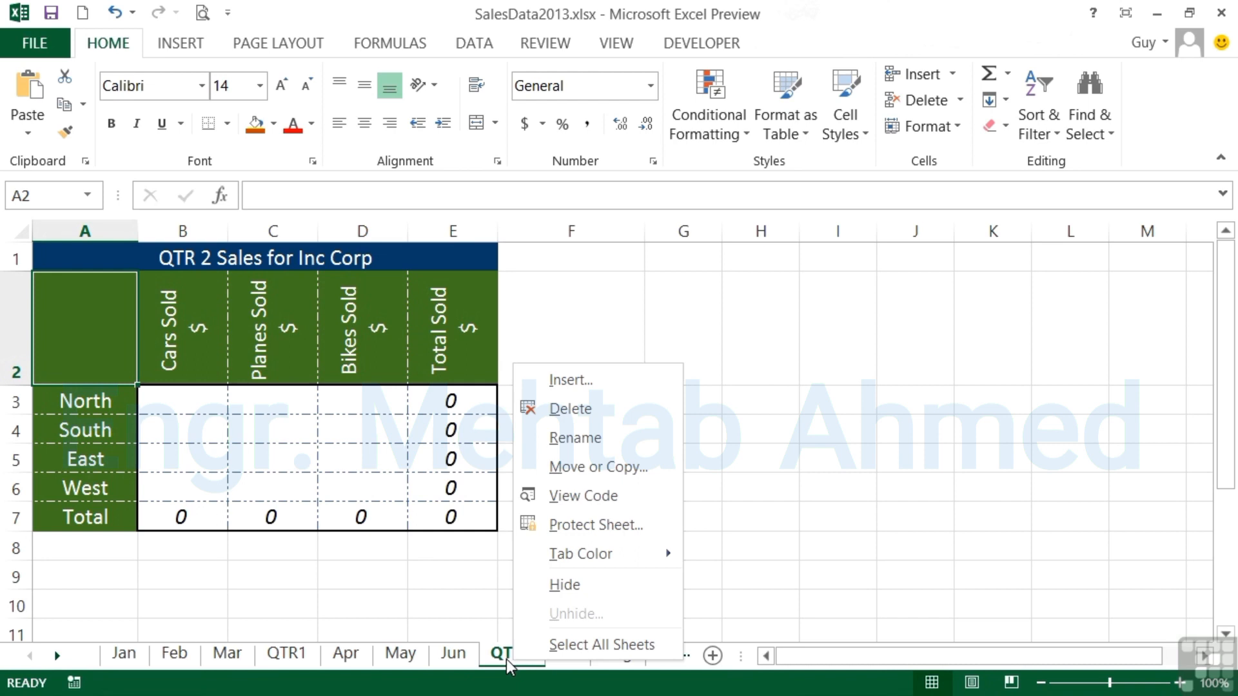
left_click(597, 468)
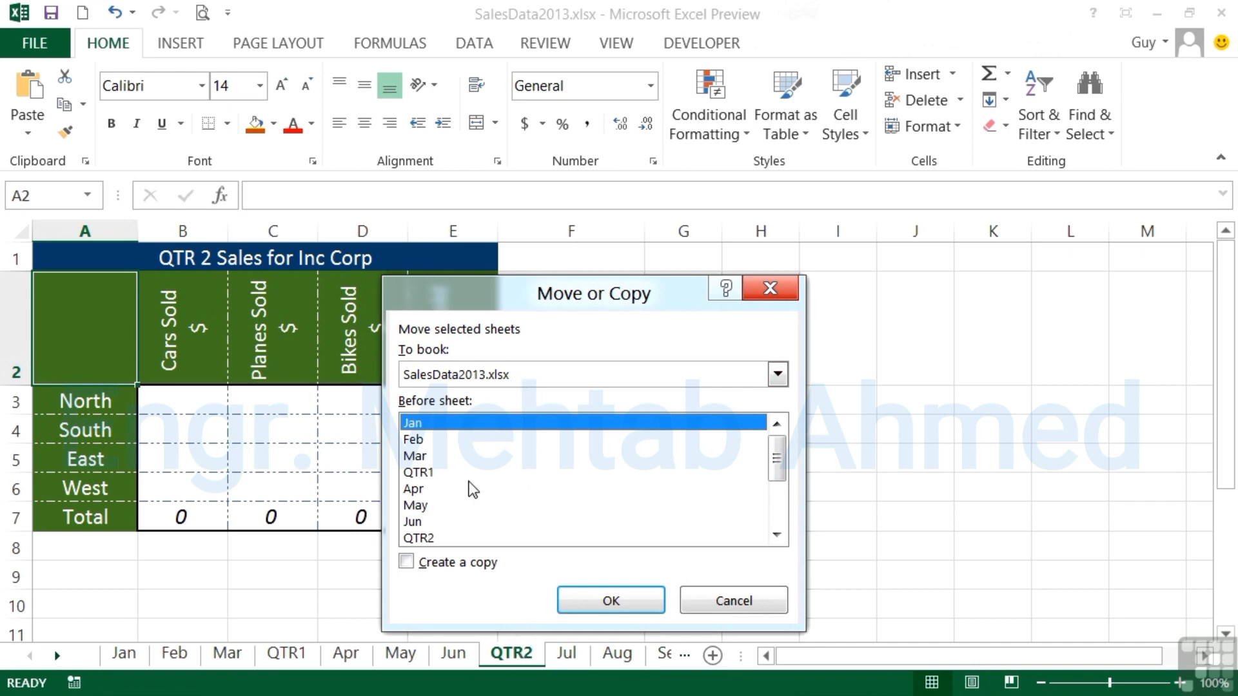
left_click(513, 380)
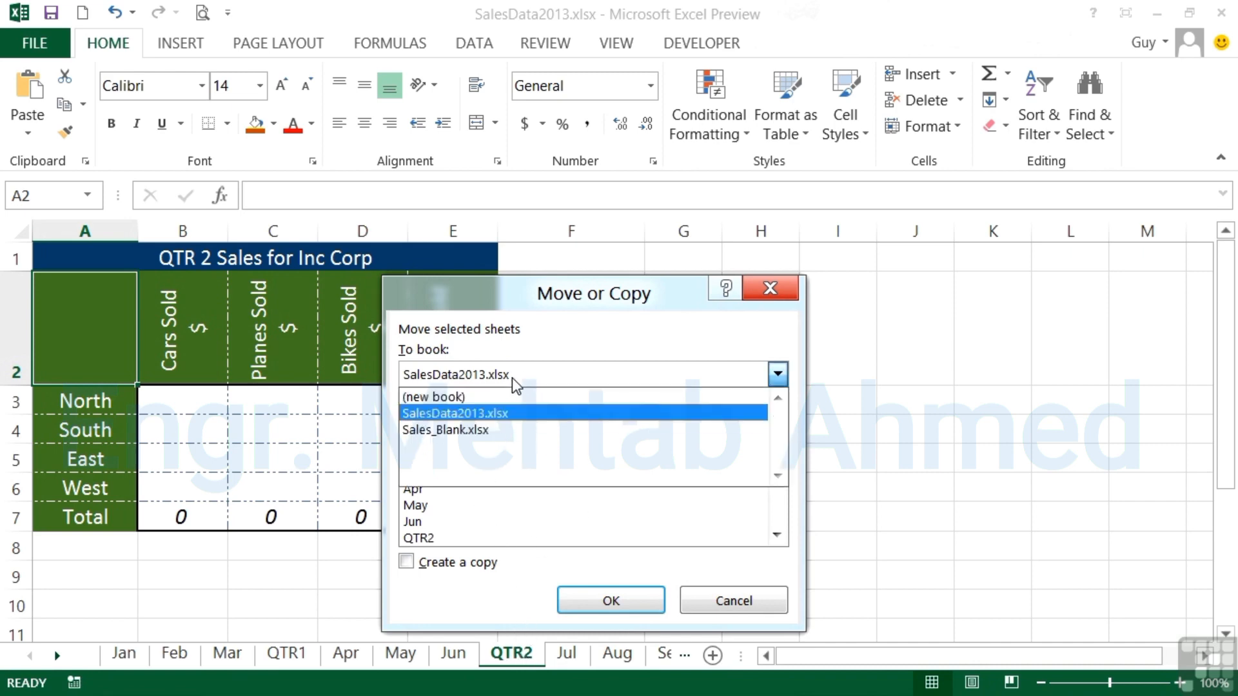
left_click(494, 429)
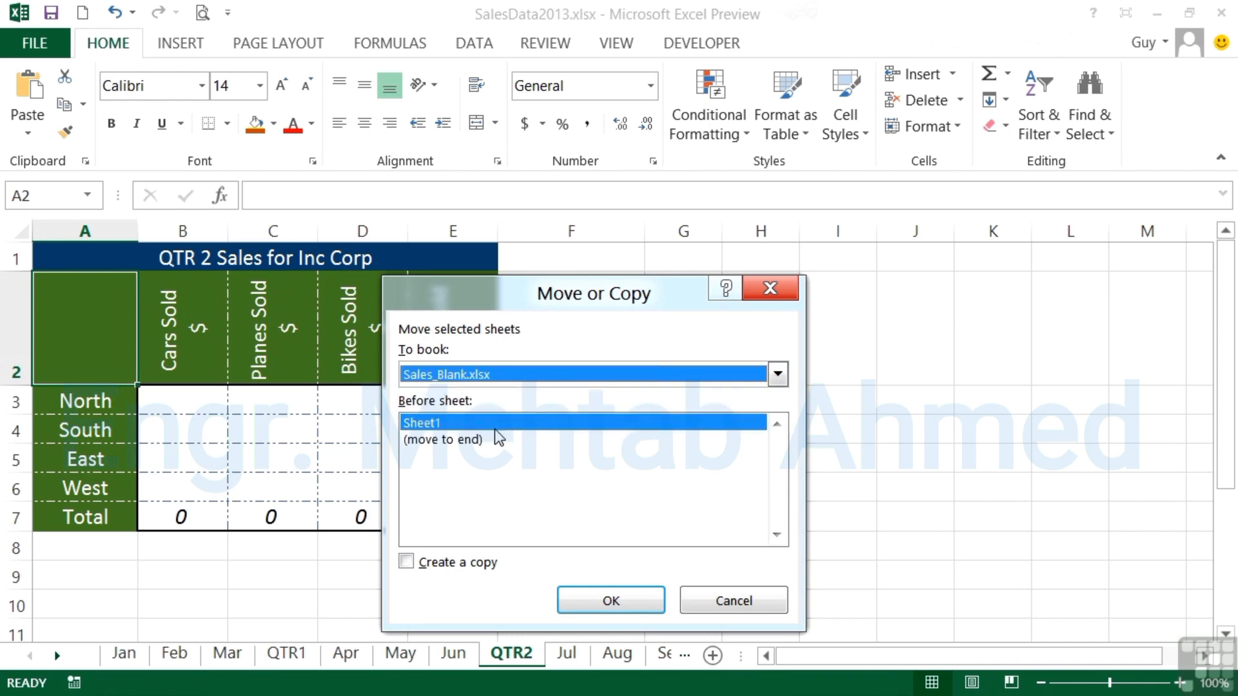
left_click(455, 441)
left_click(452, 423)
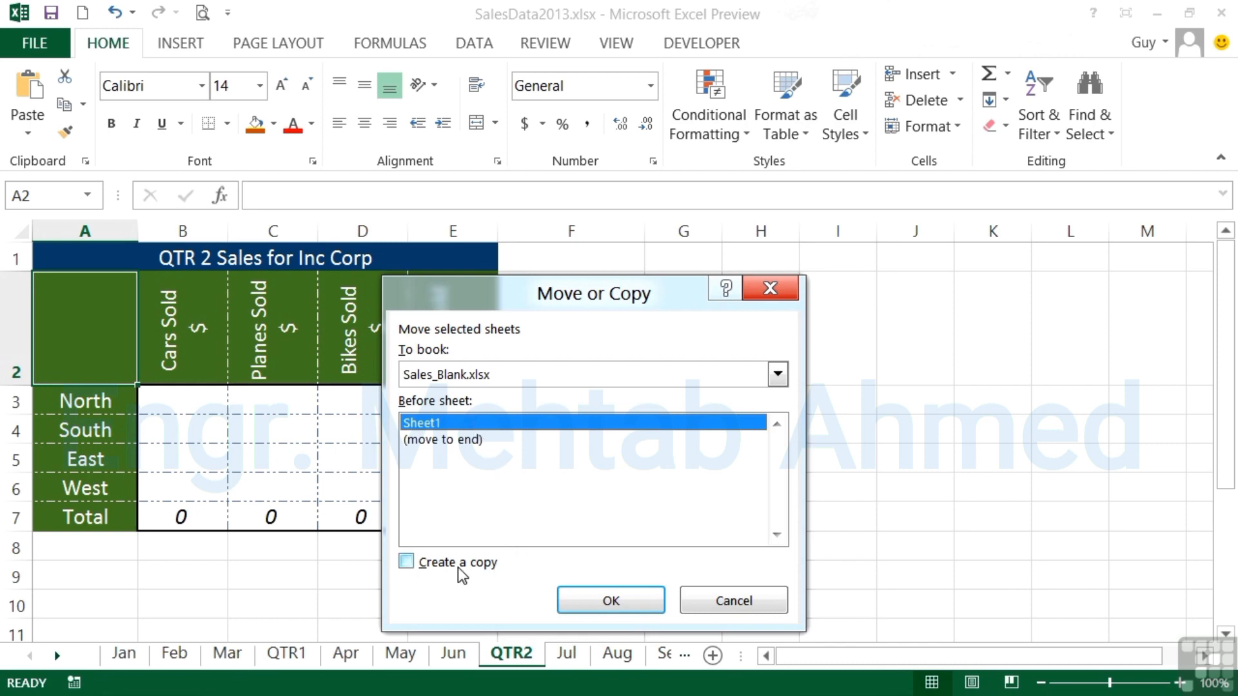
left_click(407, 563)
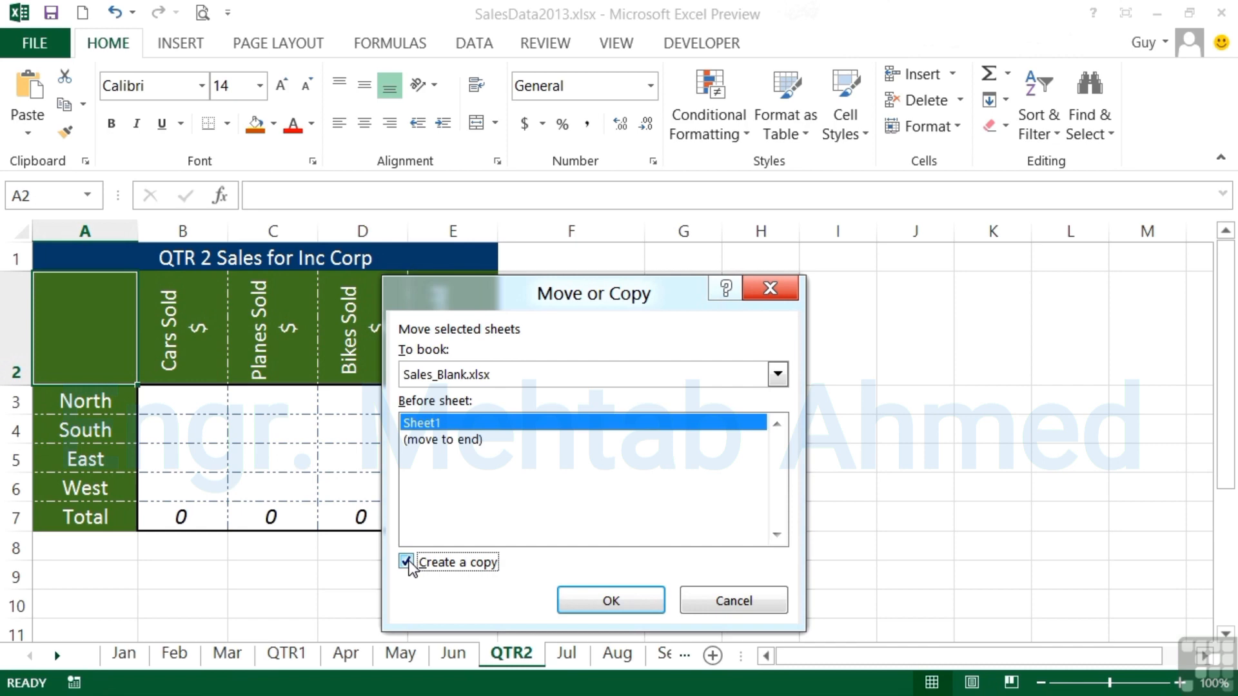
left_click(610, 601)
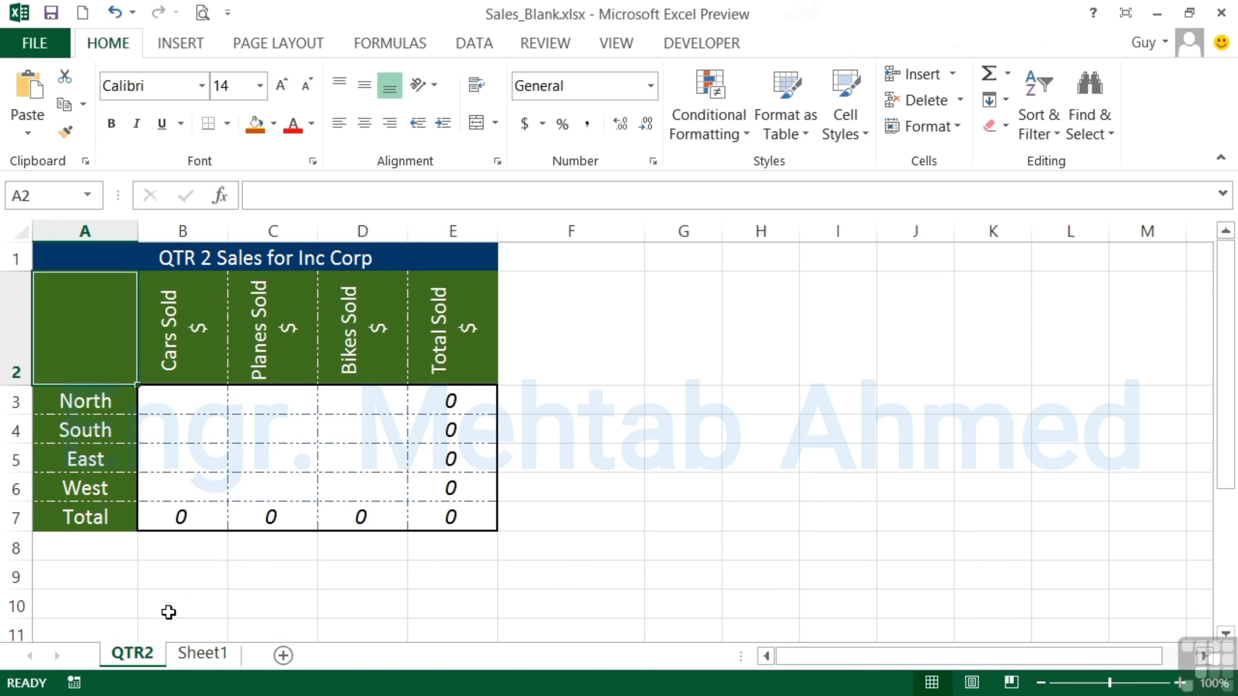
- Look at Sheet1 and QTR2 in Sales_Blank.xlsx, and switch back and forth between that workbook and SalesData2013.xlsx
left_click(192, 653)
left_click(154, 655)
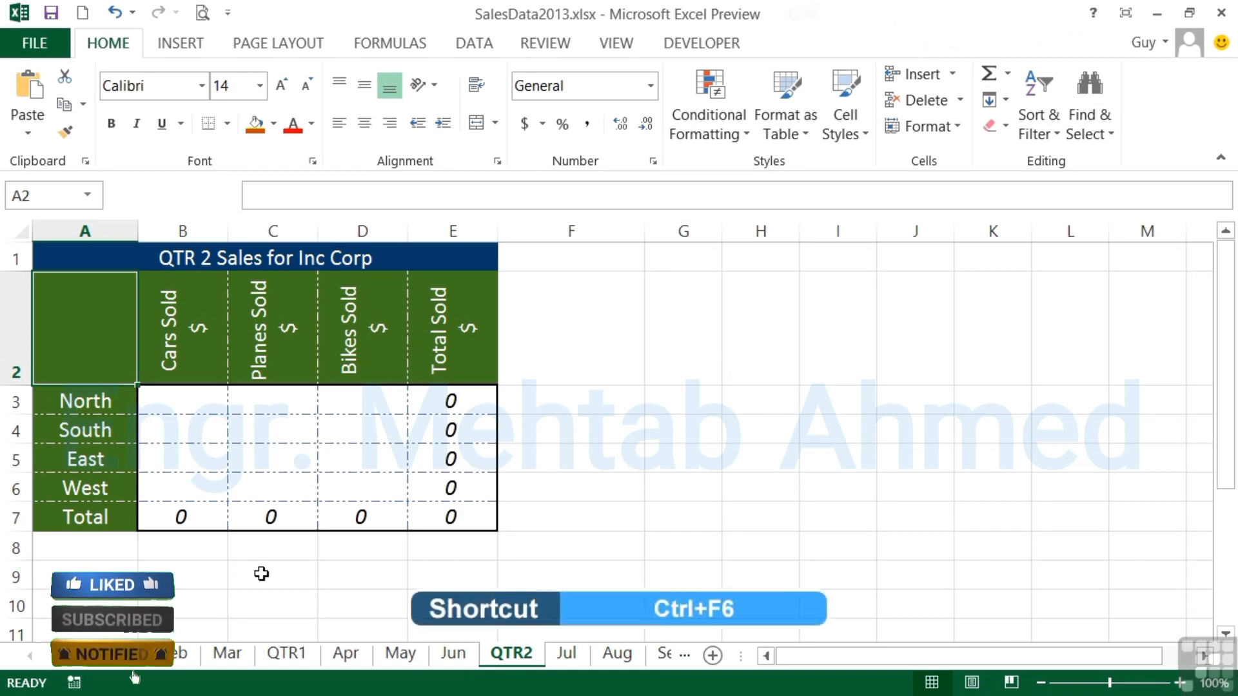
key("ctrl+F6")
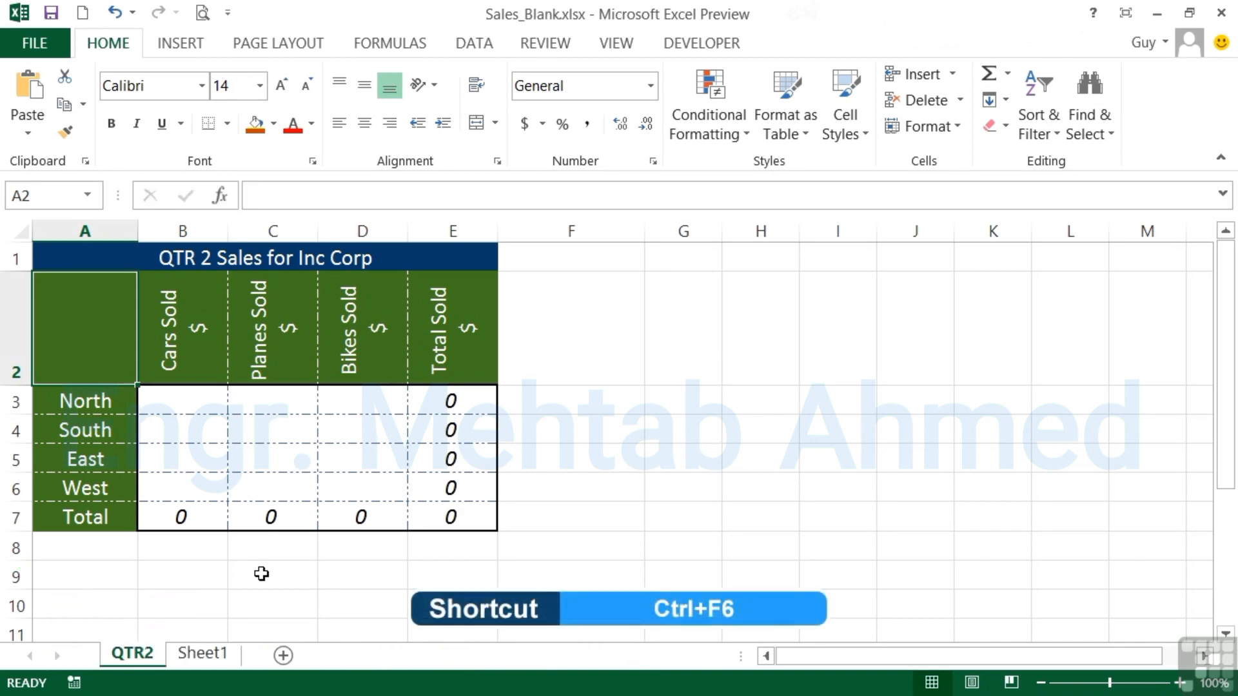
key("ctrl+F6")
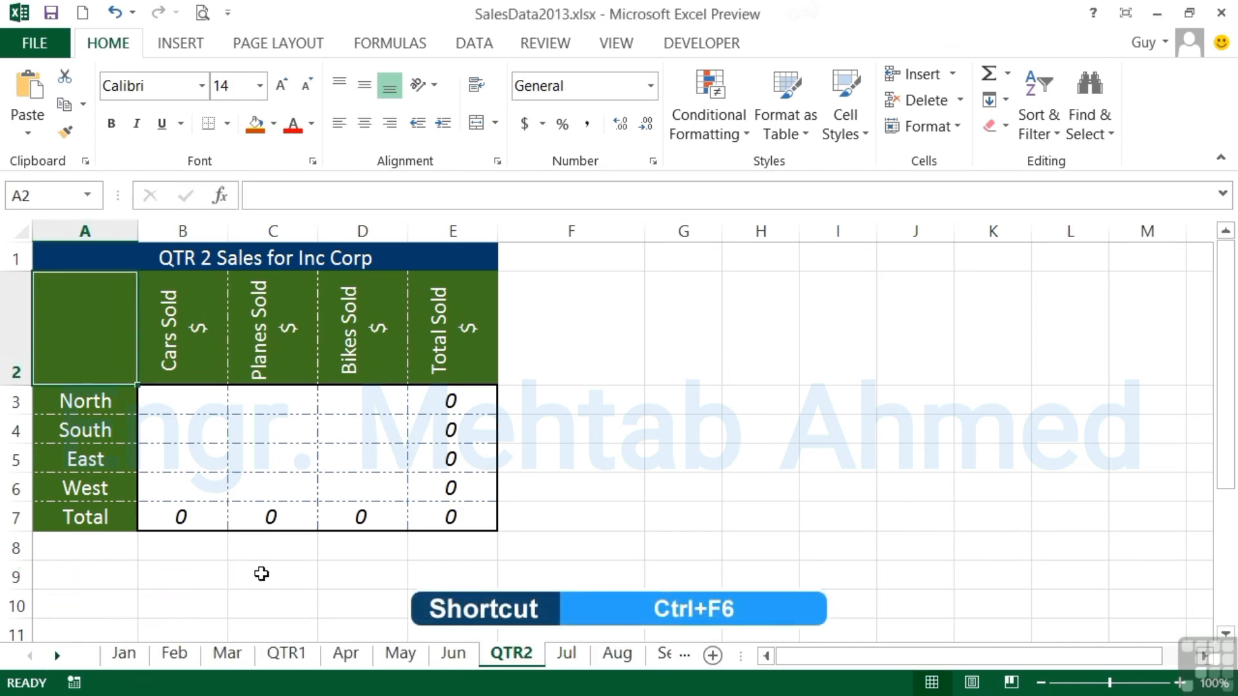
key("ctrl+Tab")
key("ctrl+Tab")
key("ctrl+Tab")
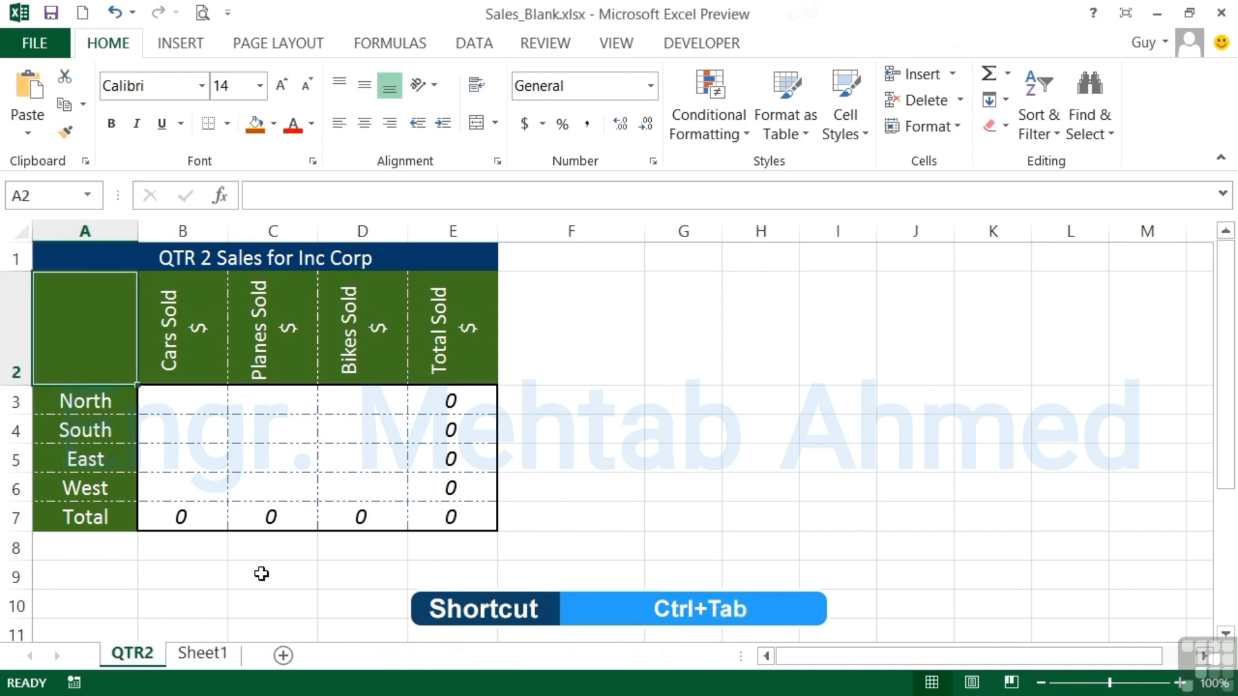